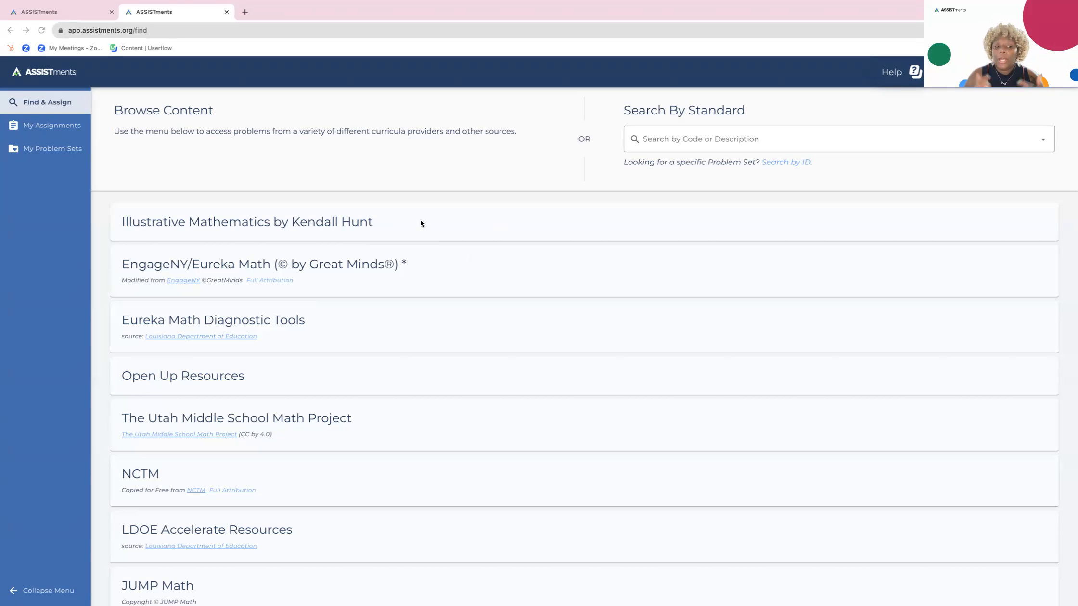
- Look over the available curriculum sources and the list of standards, and search the standards for 7.ee
scroll(420, 222, "down", 3)
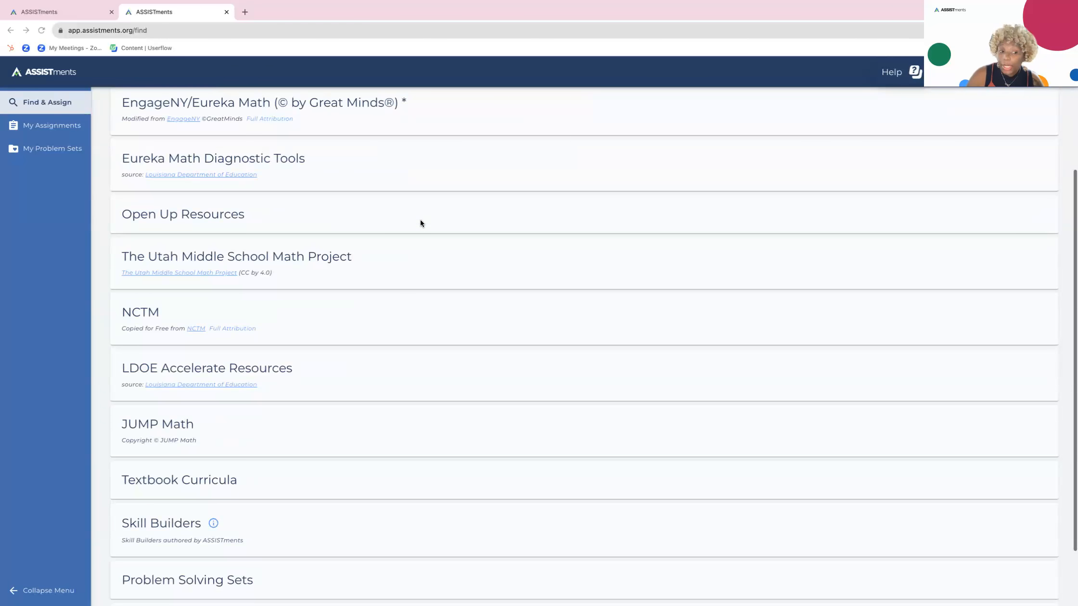
scroll(420, 223, "up", 3)
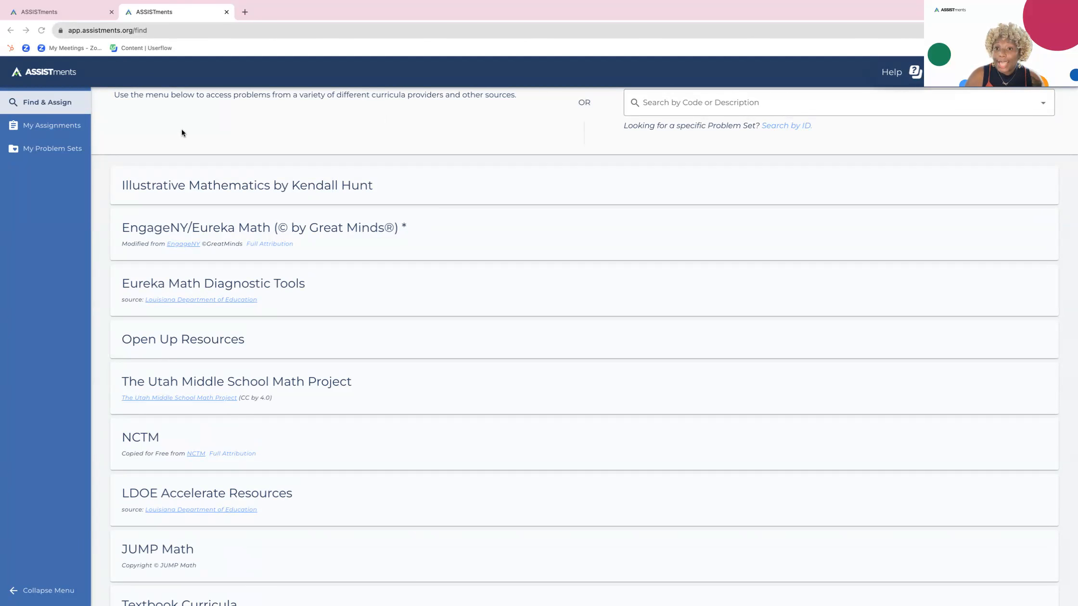
left_click(709, 106)
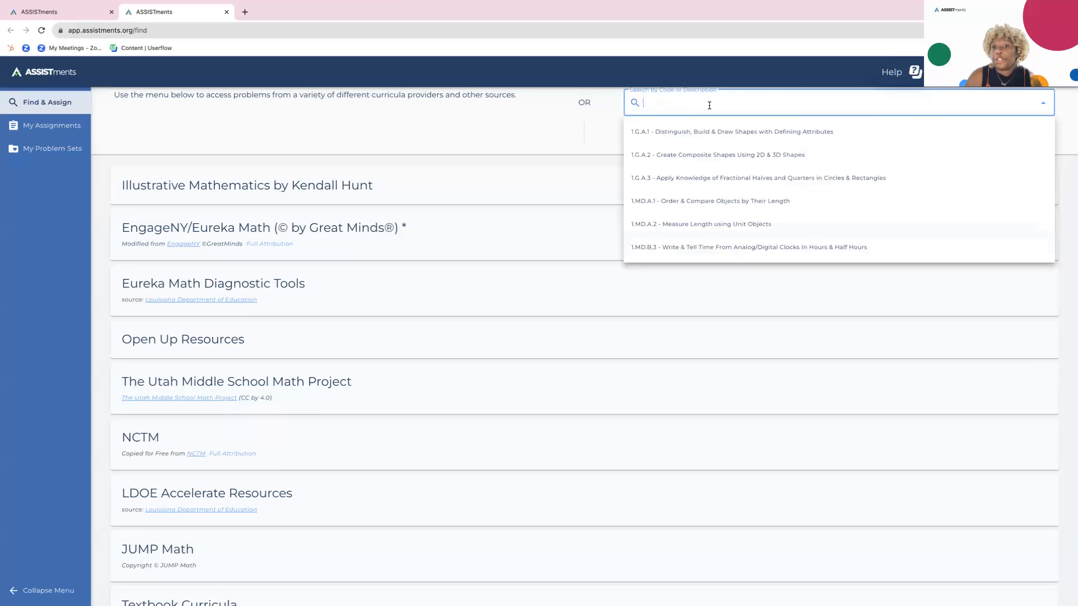
scroll(713, 146, "down", 1)
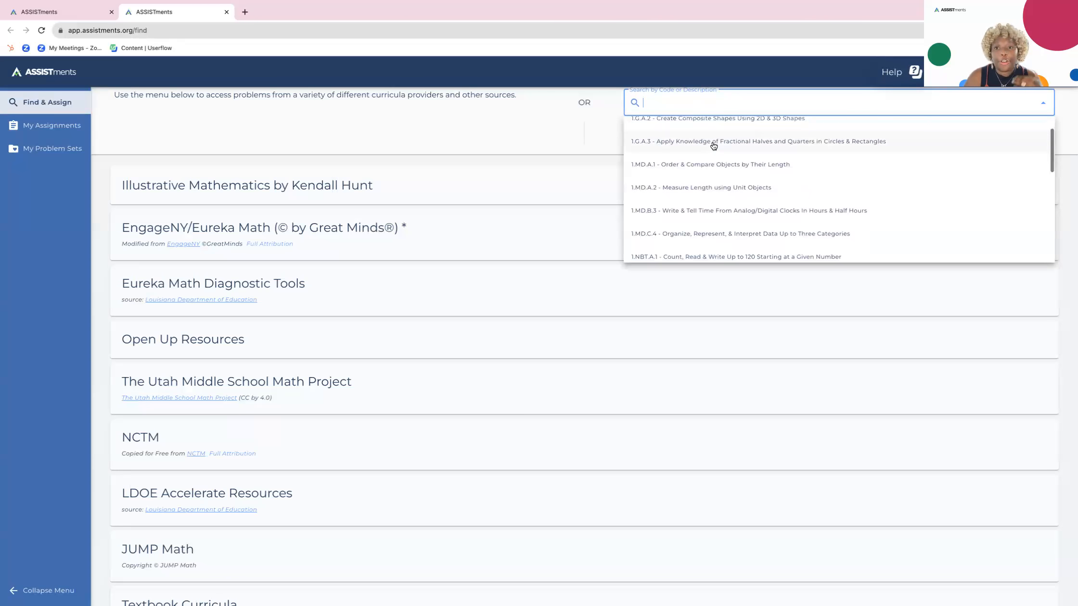
scroll(713, 147, "down", 1)
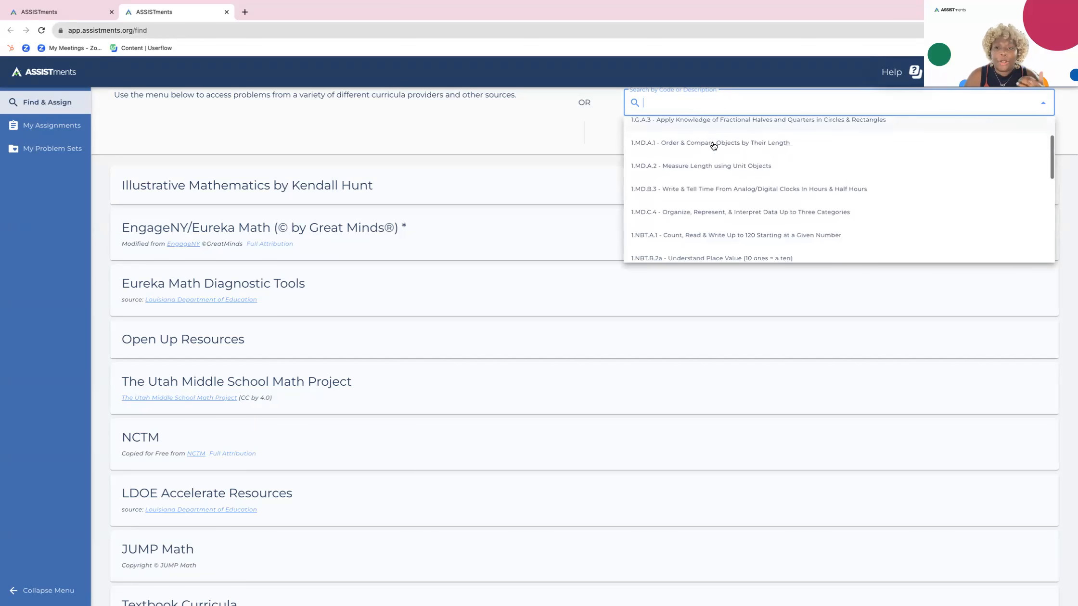
scroll(713, 146, "down", 3)
scroll(713, 146, "down", 1)
scroll(713, 146, "up", 6)
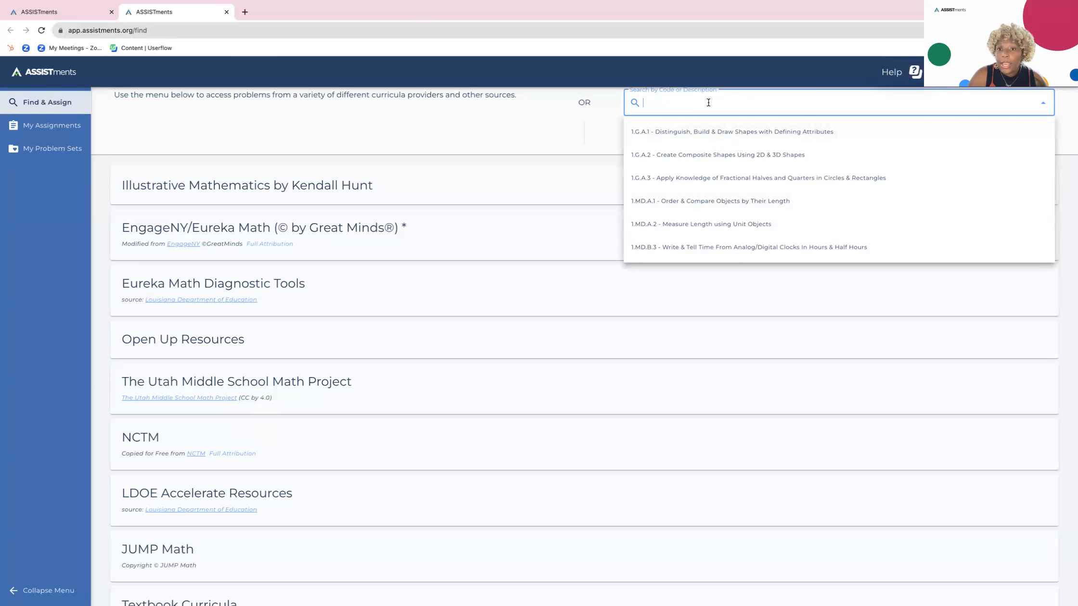
type("7.ee")
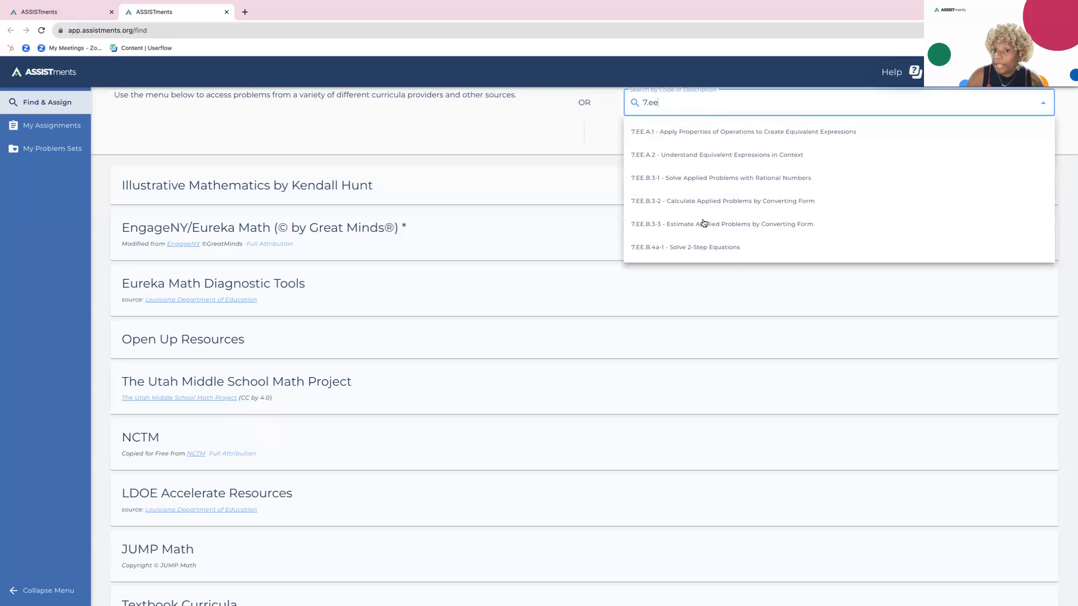
left_click(460, 138)
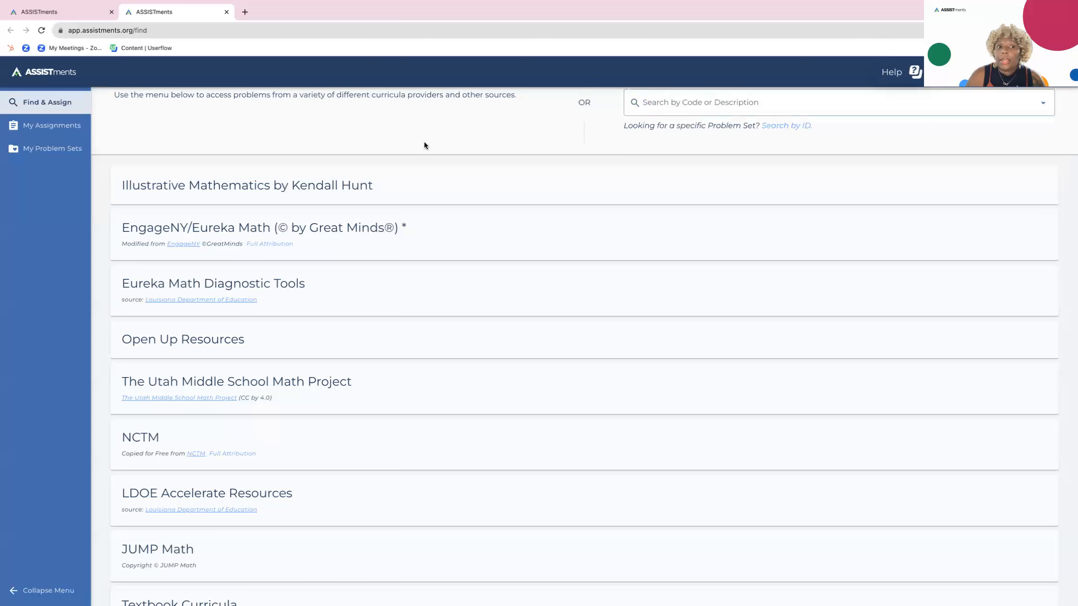
- Open Lesson 1: Estimate and Find Products from Illustrative Mathematics by Kendall Hunt, Grade 5, Unit 4, Section A
left_click(262, 185)
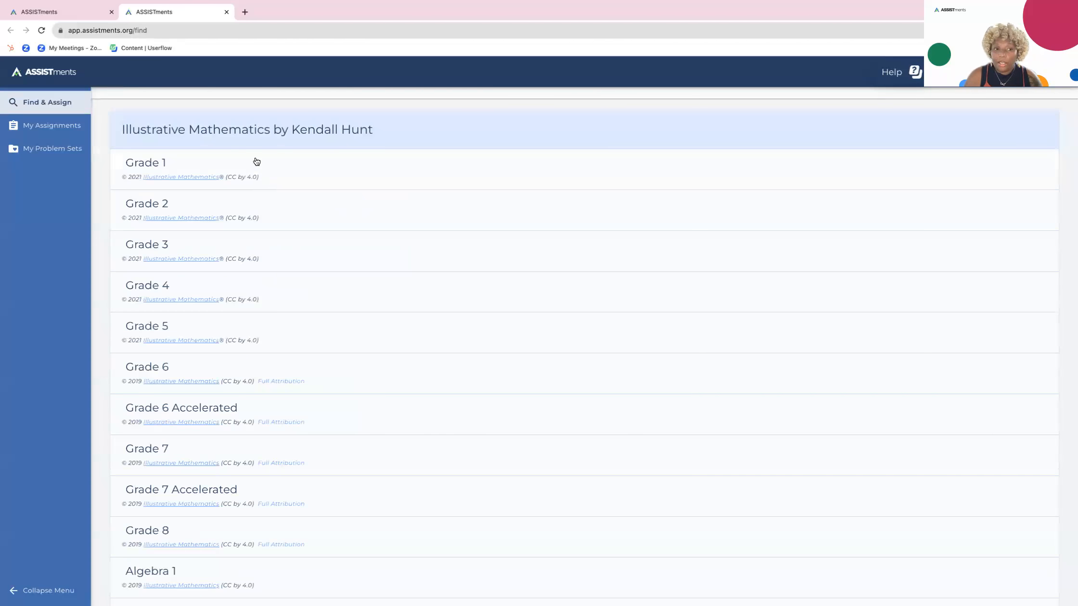
left_click(161, 334)
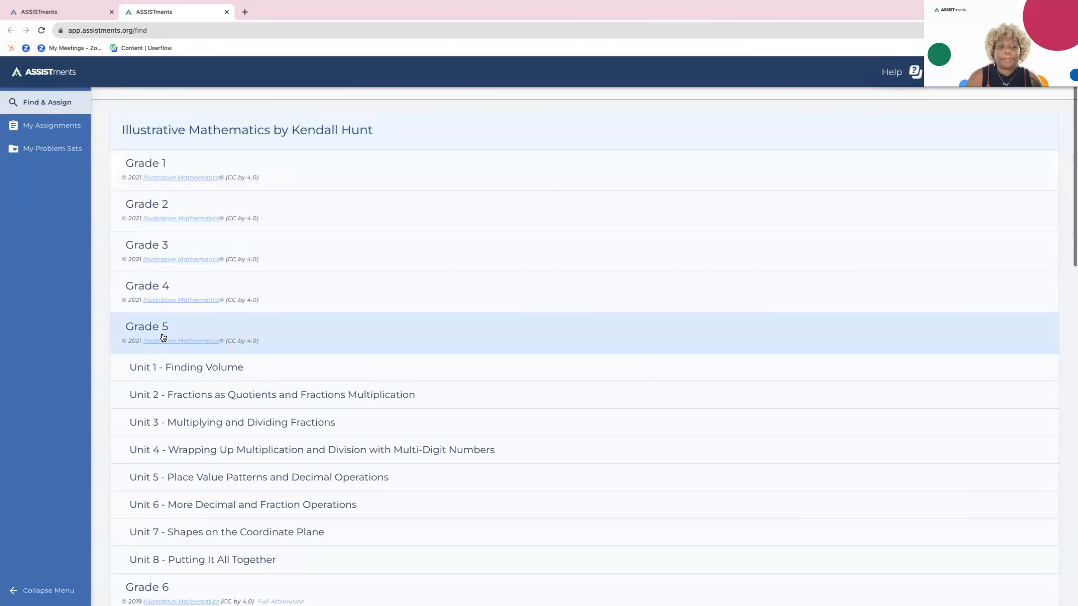
left_click(182, 327)
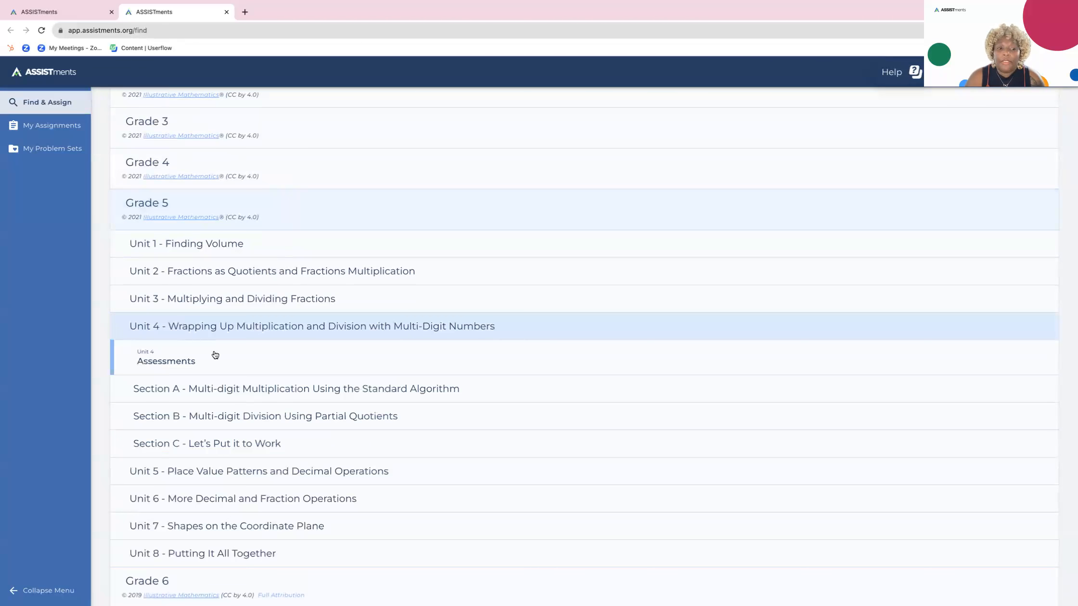
left_click(234, 389)
left_click(219, 423)
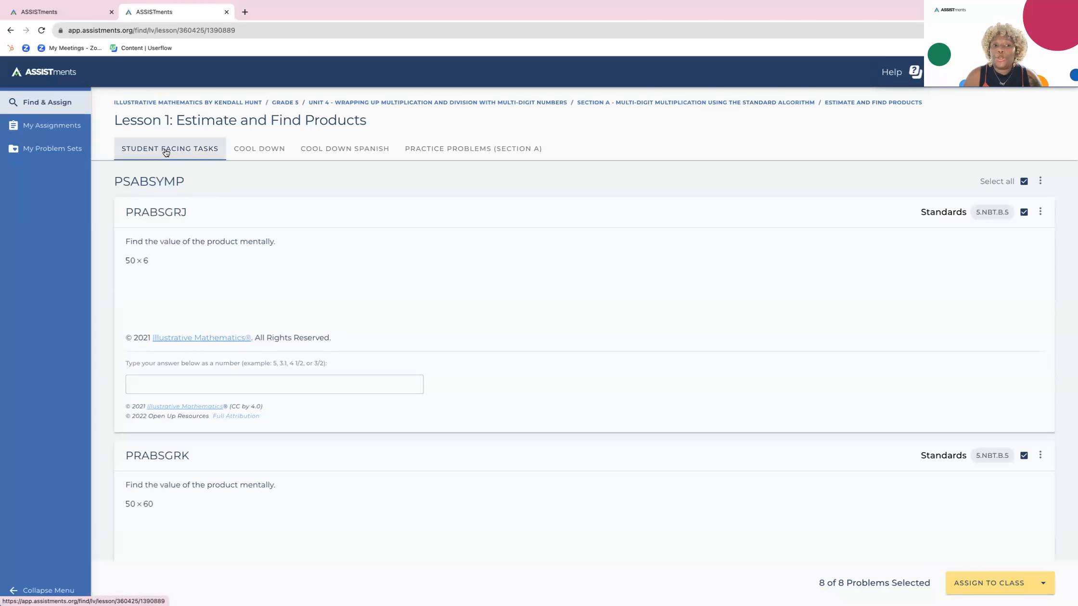
- In the Section A practice problems, select only problems PRABSFN5, PRABSFPB and PRABSF2Y
left_click(476, 150)
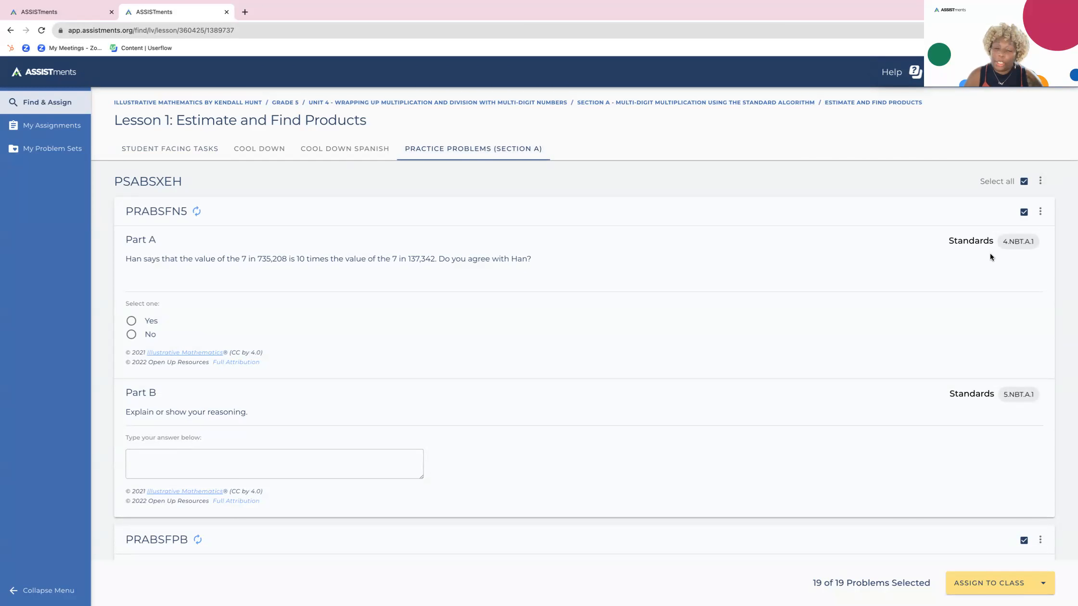
left_click(1022, 182)
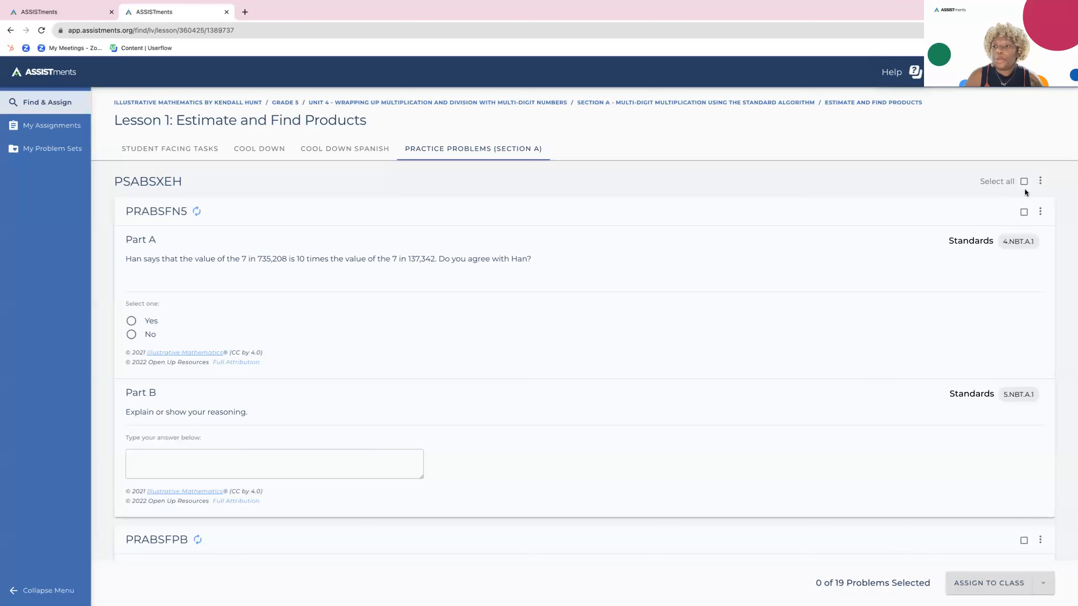
left_click(1023, 211)
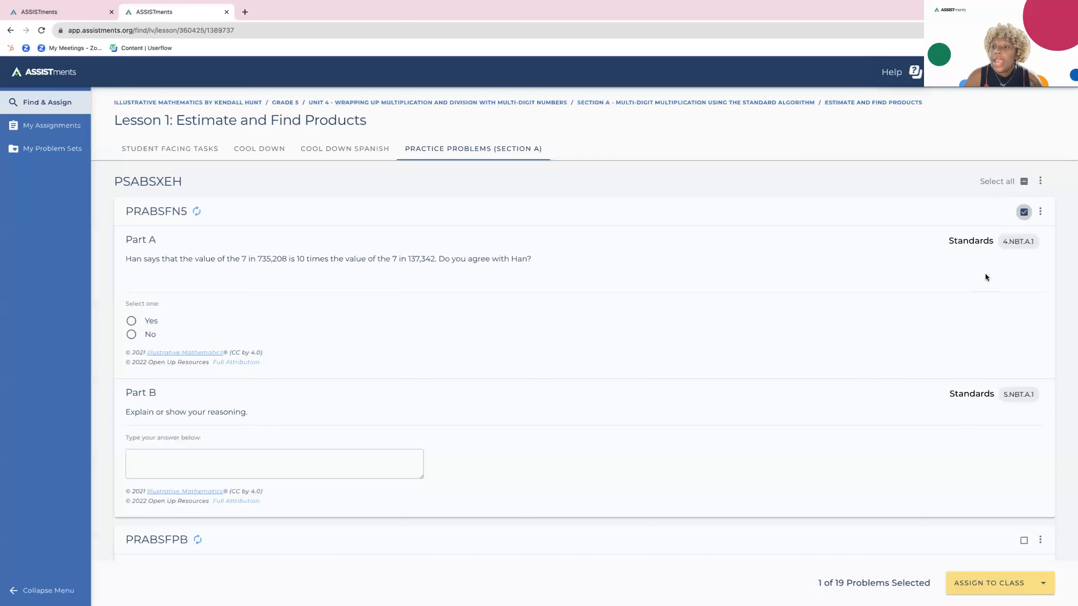
scroll(986, 277, "down", 3)
scroll(985, 277, "down", 4)
left_click(1024, 189)
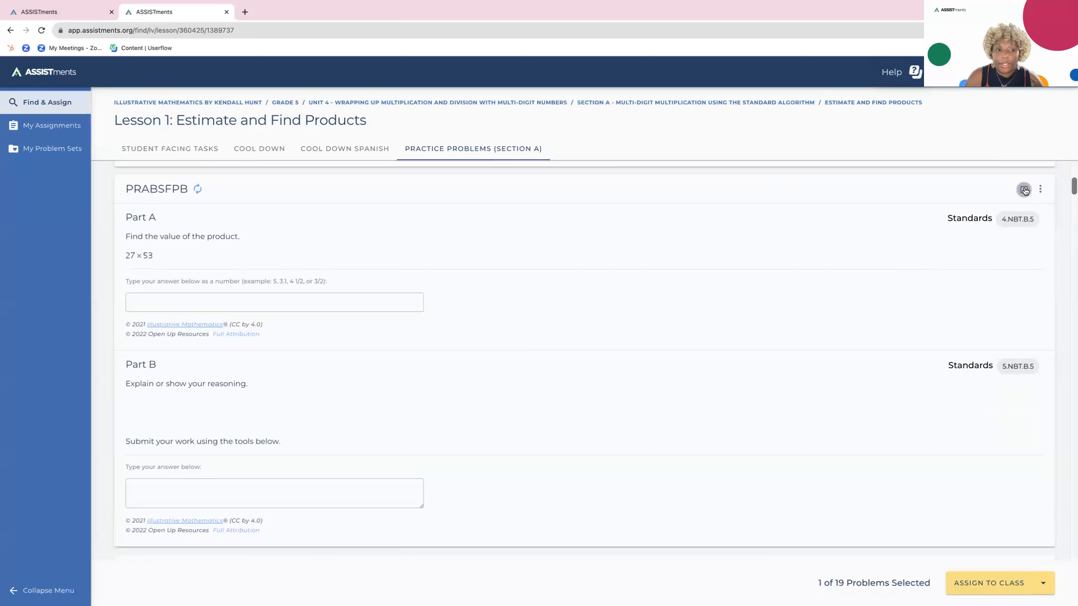
scroll(939, 274, "down", 8)
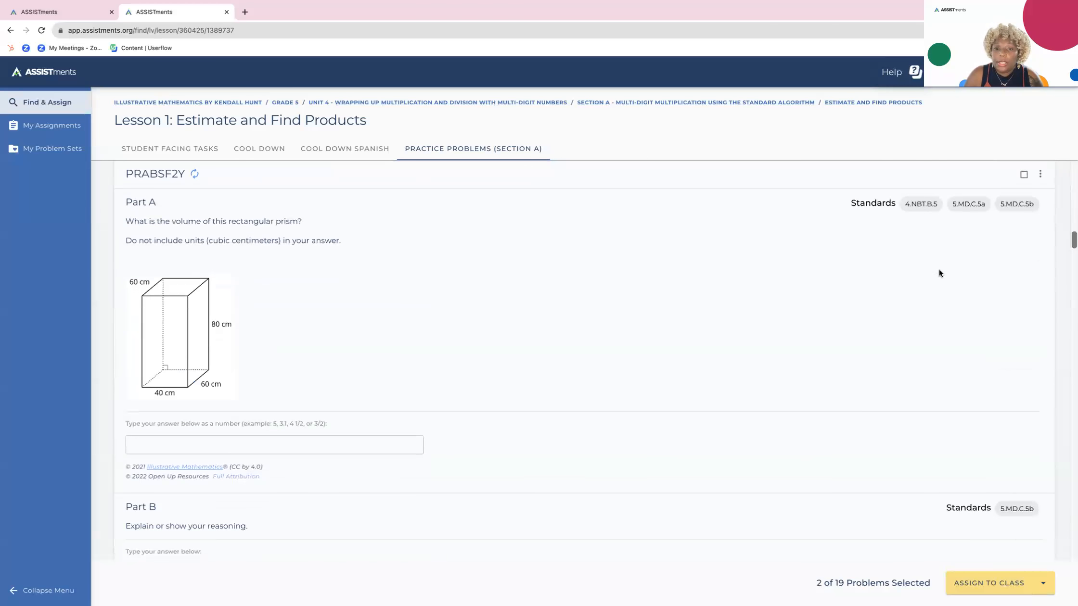
left_click(1024, 174)
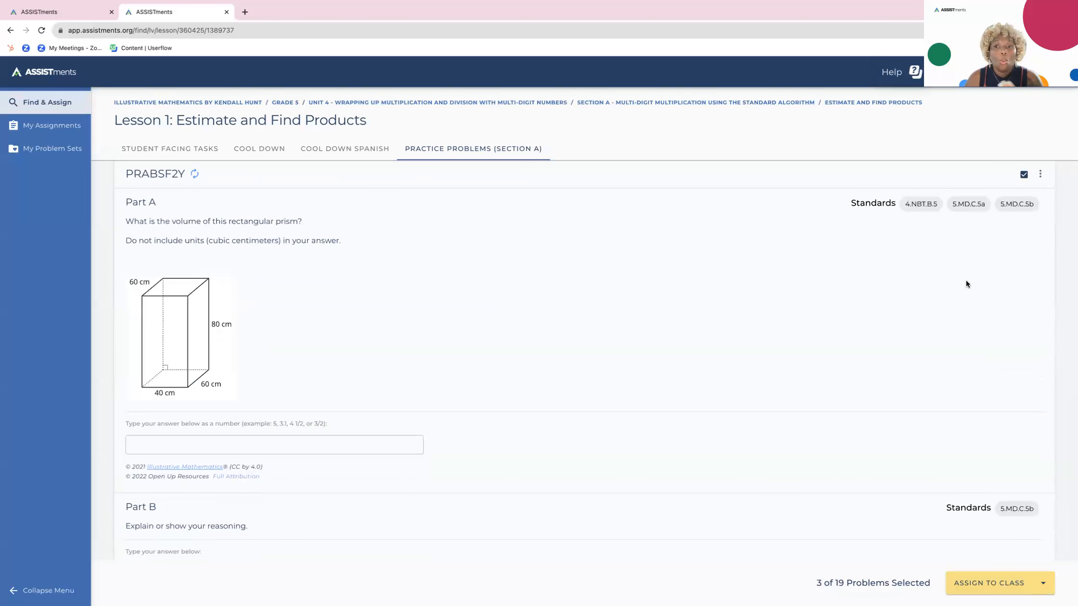
- Start assigning the selected problems with Class for Demos as the class, and check the options for importing or synchronizing classes
left_click(991, 585)
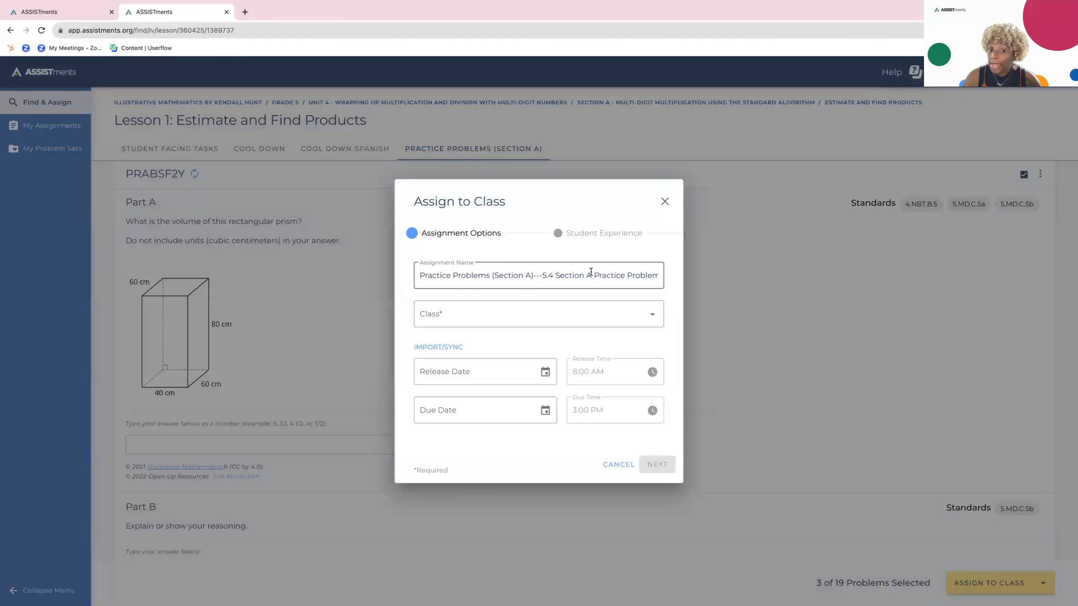
left_click(653, 316)
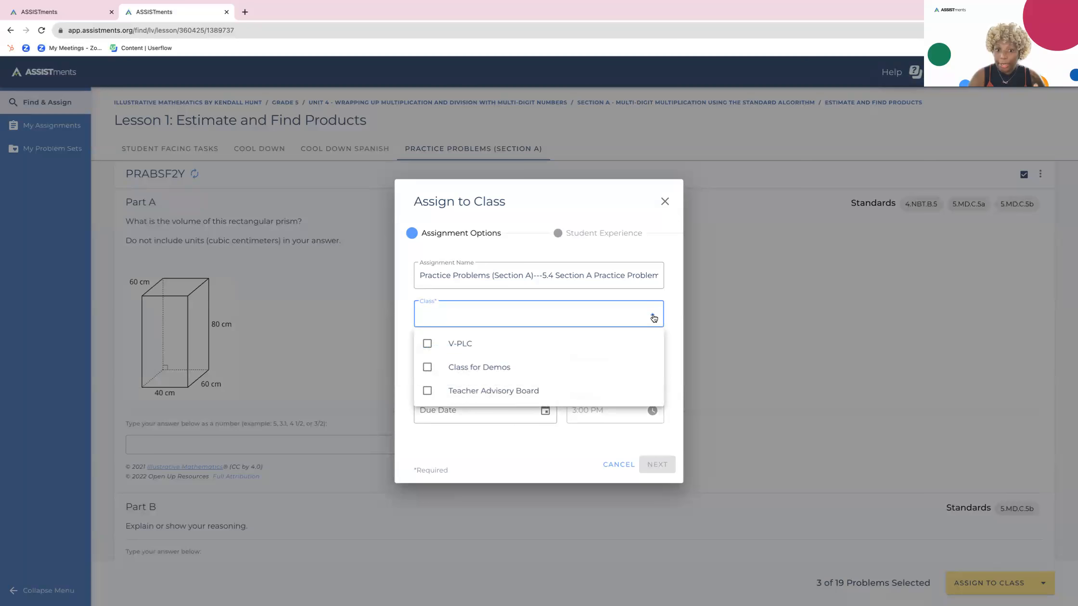
left_click(481, 368)
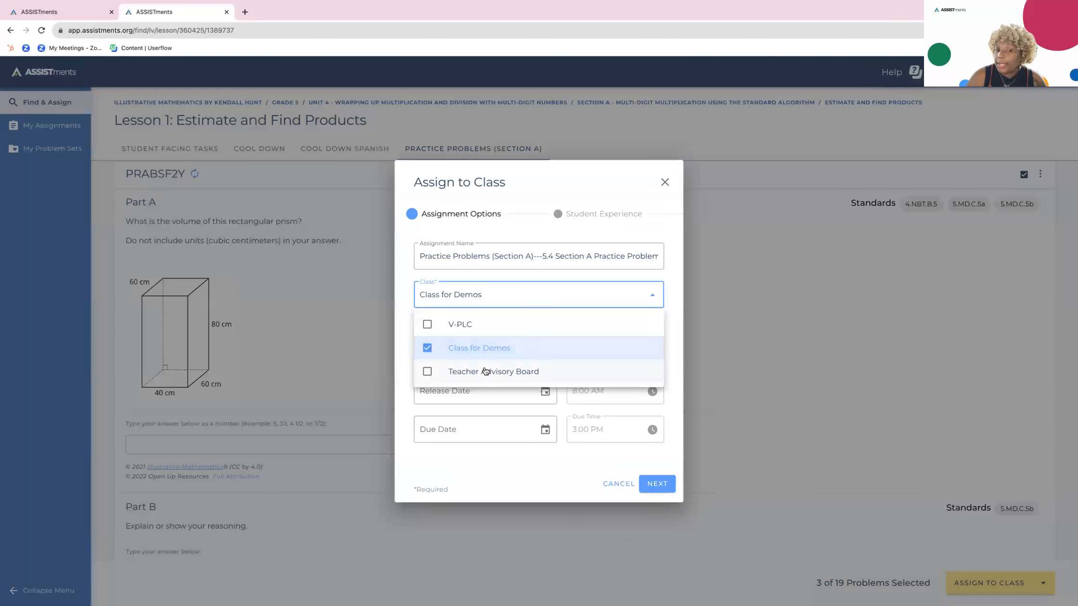
left_click(671, 365)
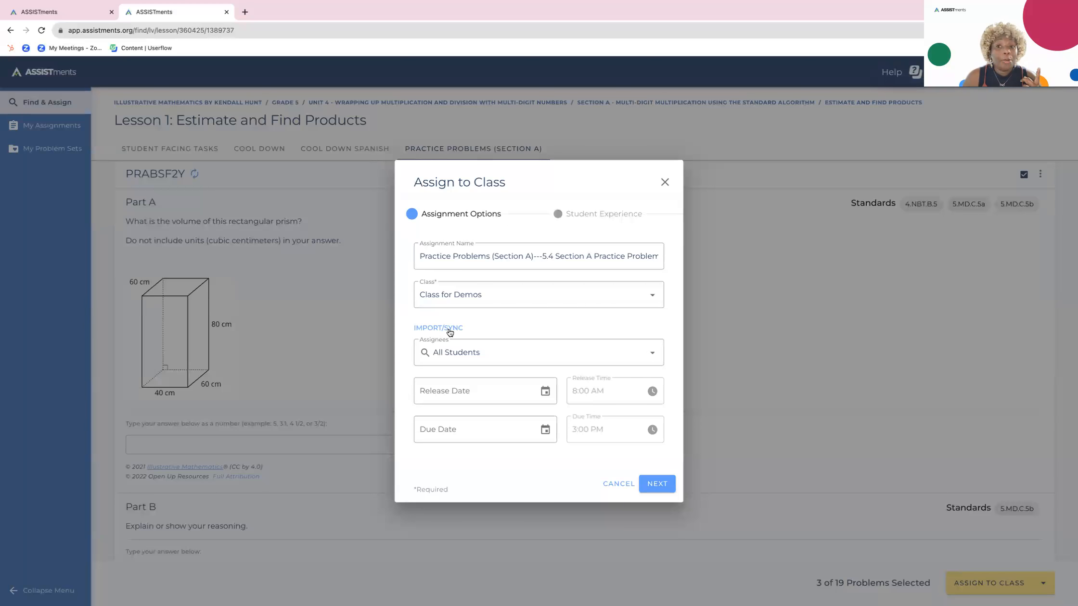
left_click(449, 333)
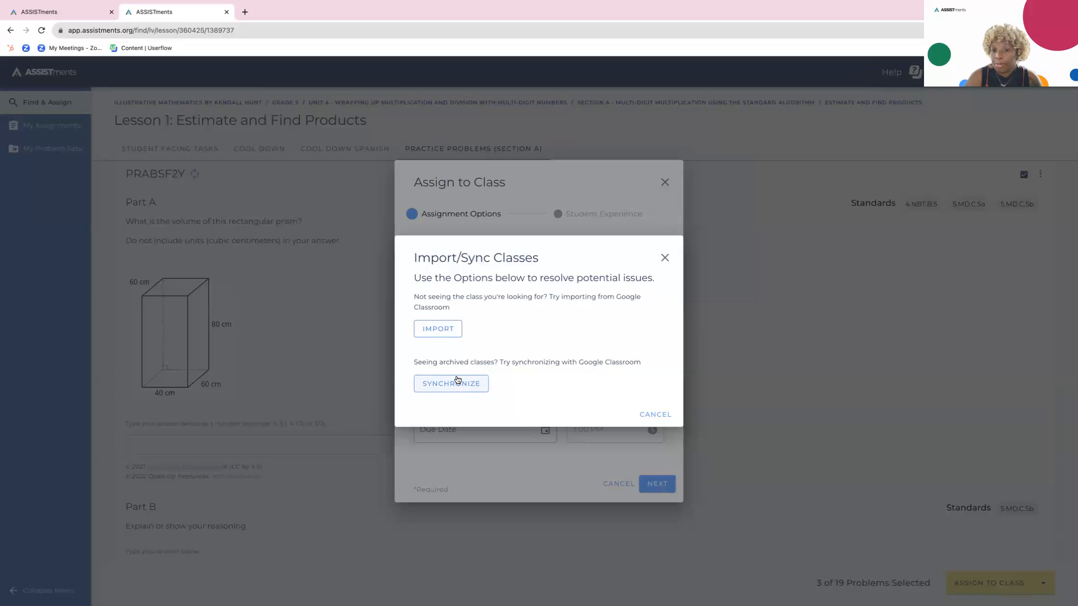
left_click(665, 258)
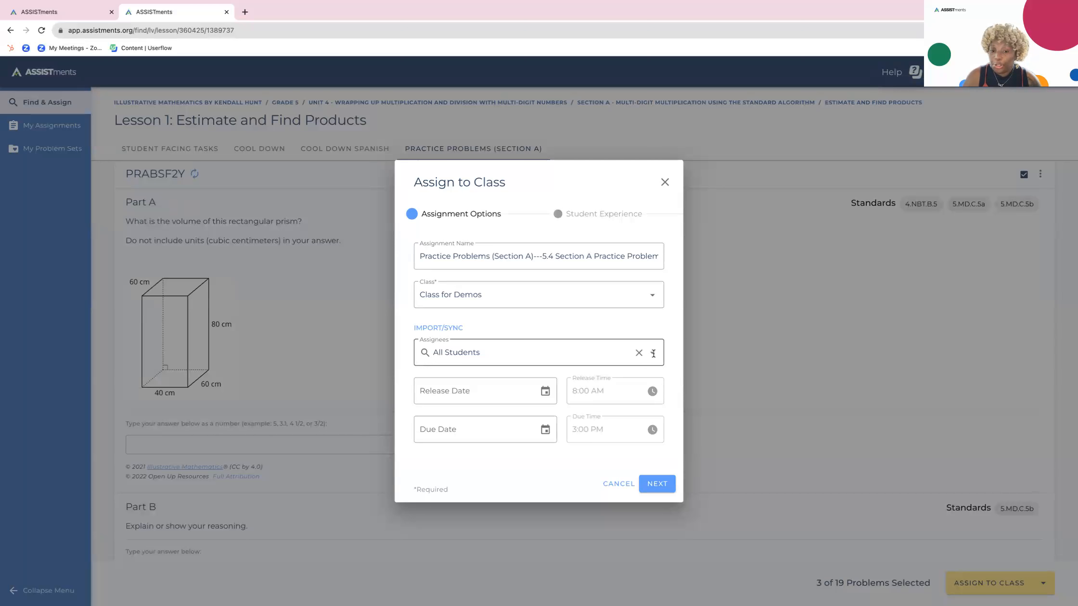
- Limit the assignees to Student H, Student M and Student I instead of all students
left_click(652, 352)
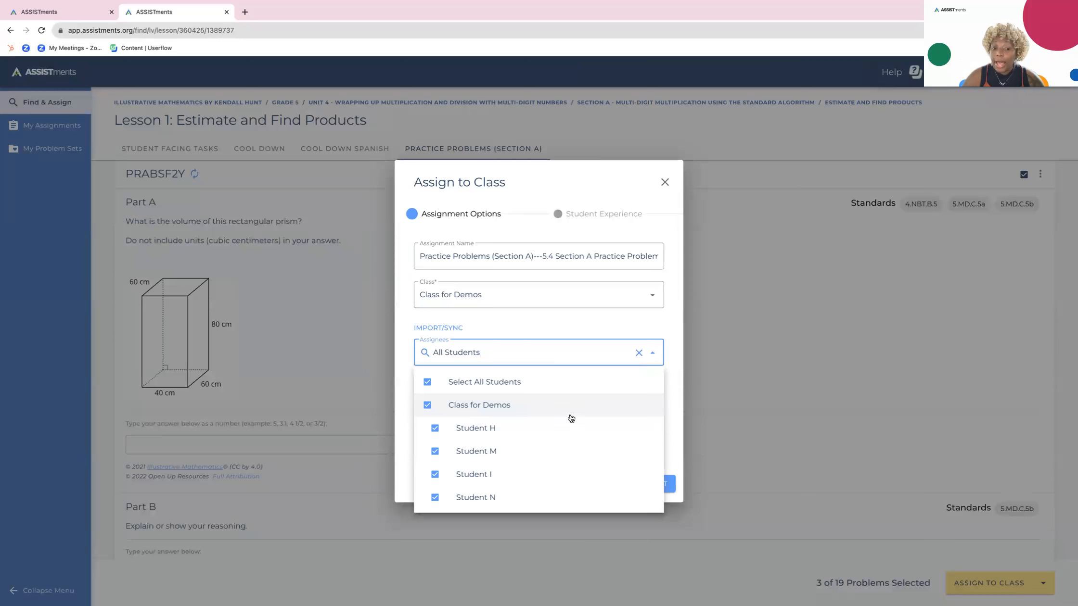
left_click(427, 382)
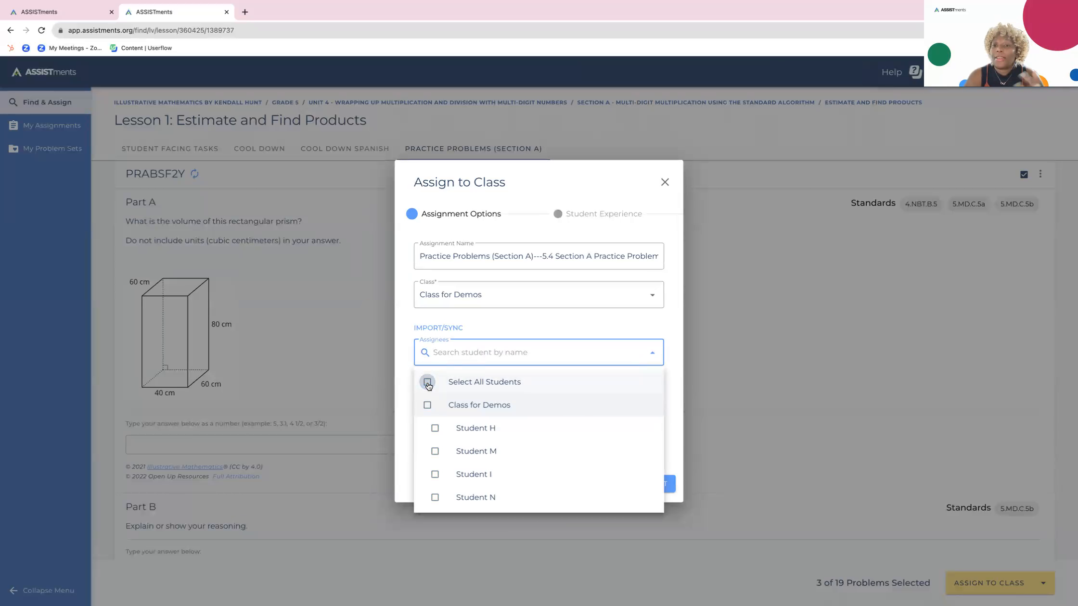
left_click(434, 428)
left_click(434, 450)
left_click(435, 474)
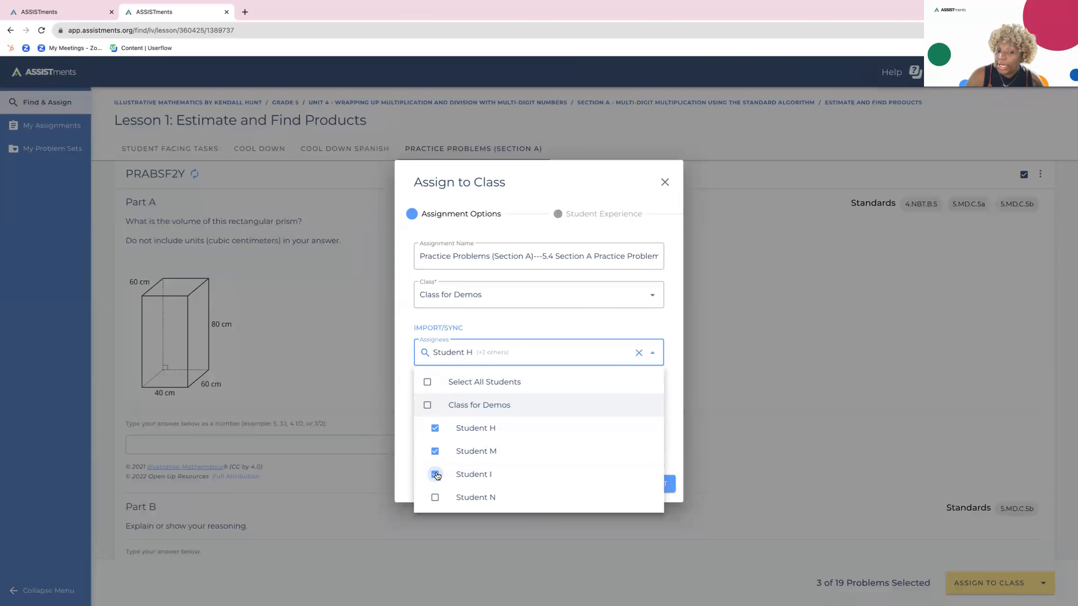
left_click(680, 422)
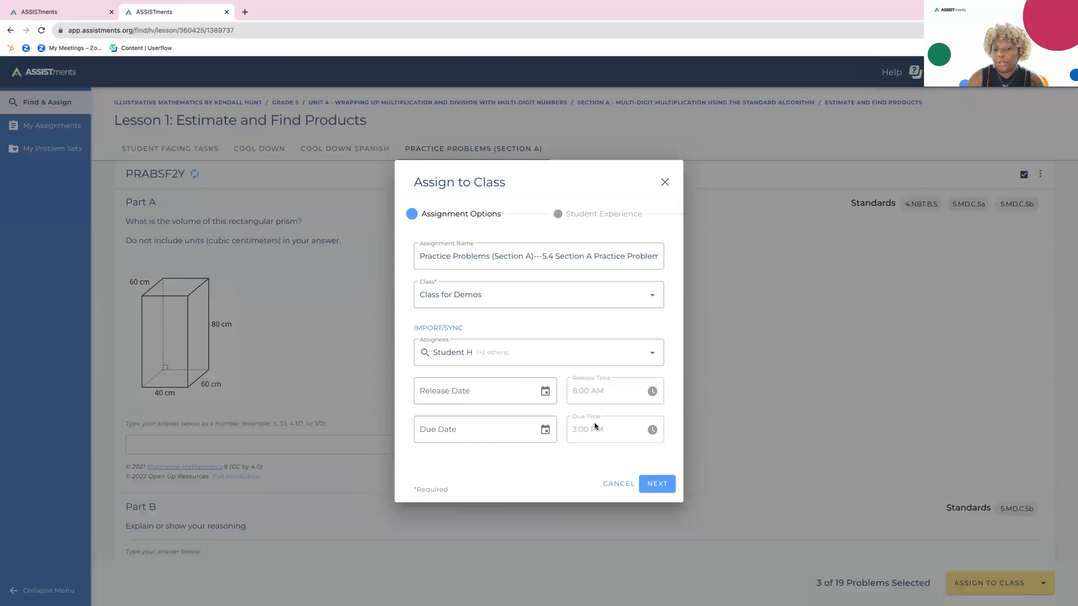
- Continue to the assignment's student experience settings and view the available problem order options
left_click(653, 486)
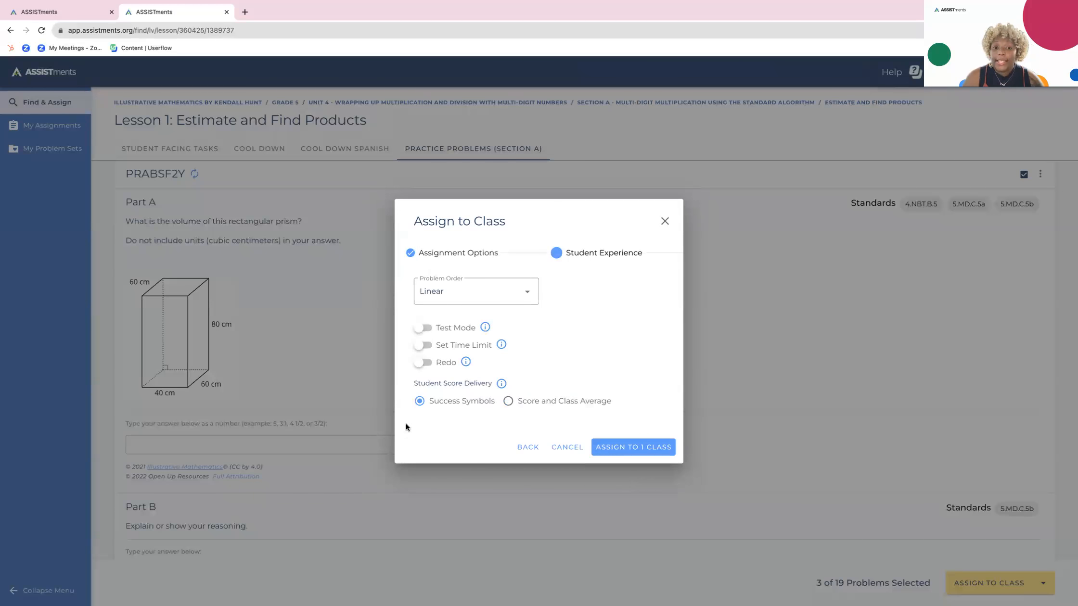
left_click(529, 294)
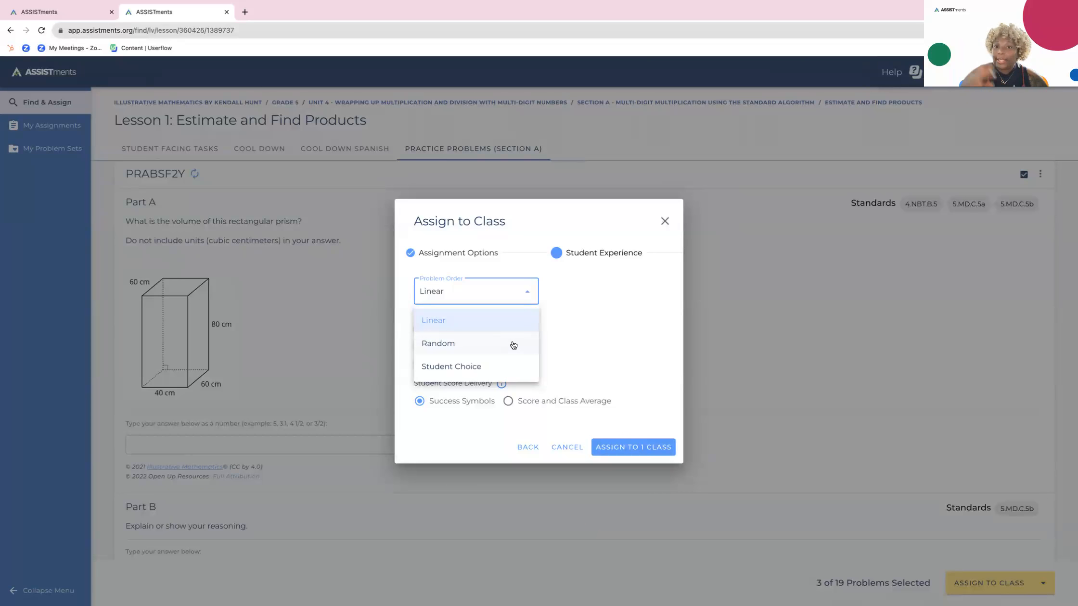
left_click(640, 337)
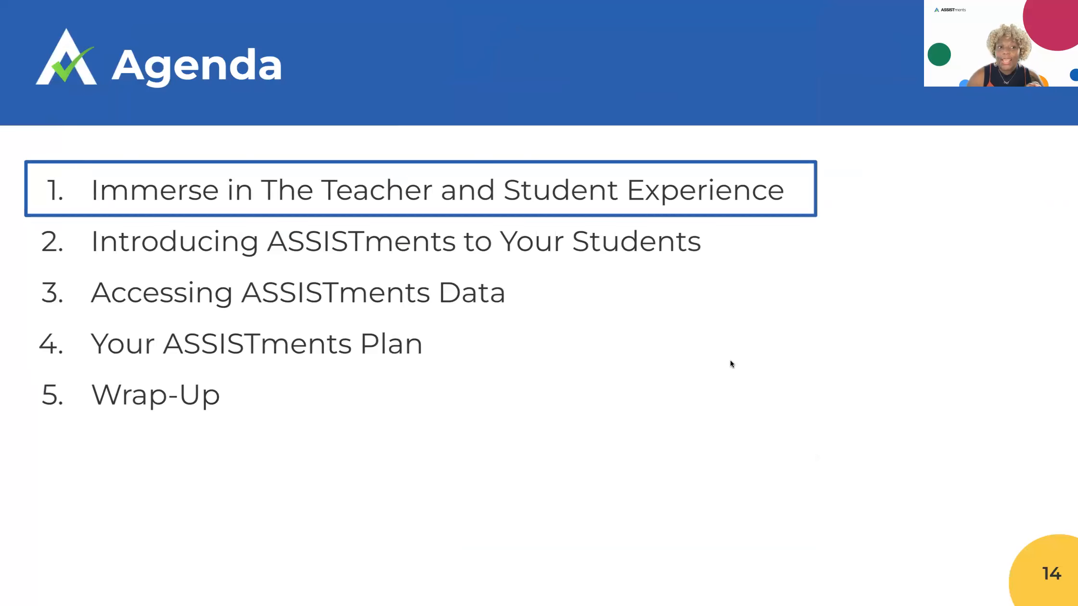
key("Right")
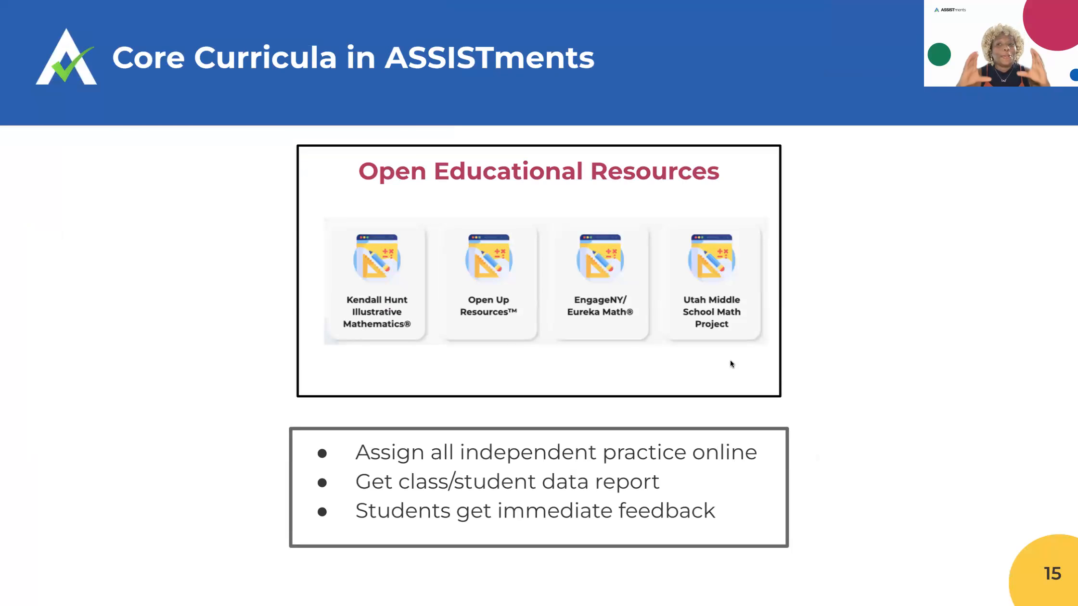
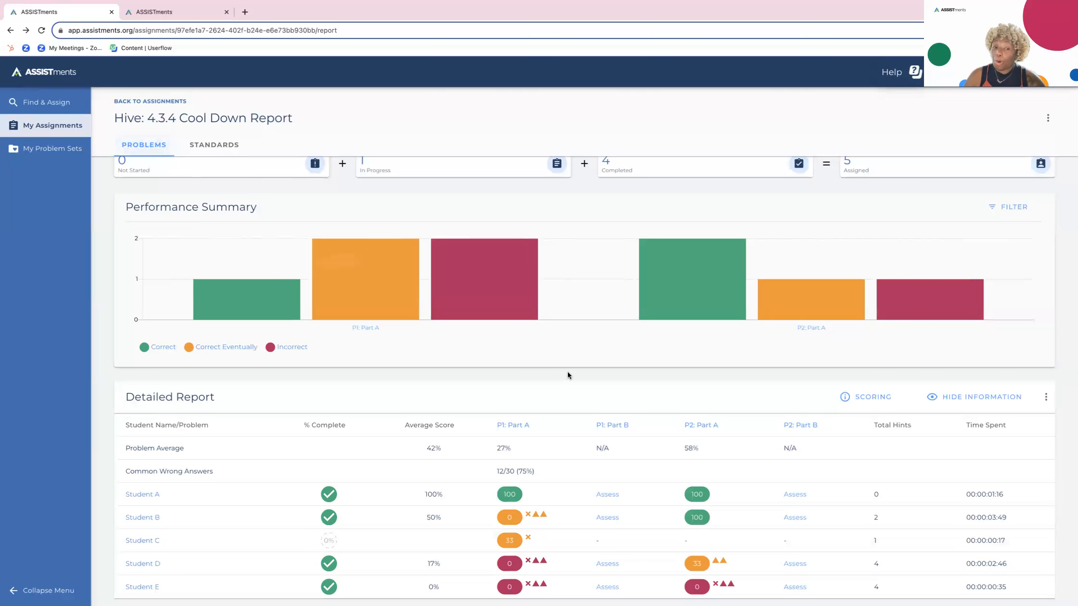
- Review the Standards report for the Hive: 4.3.4 Cool Down assignment and return to its Problems report
left_click(221, 146)
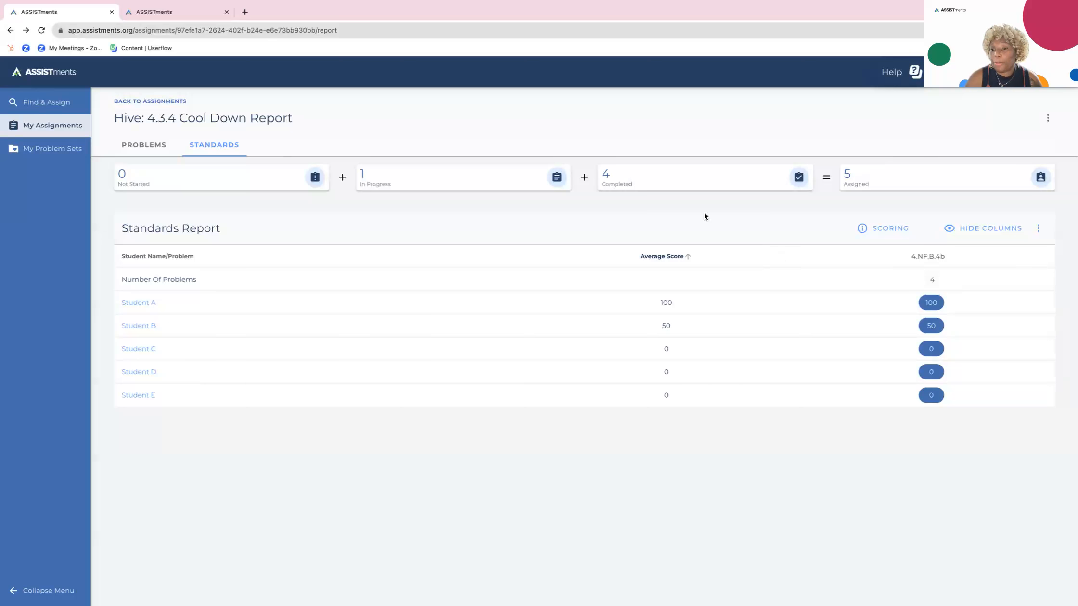
left_click(152, 145)
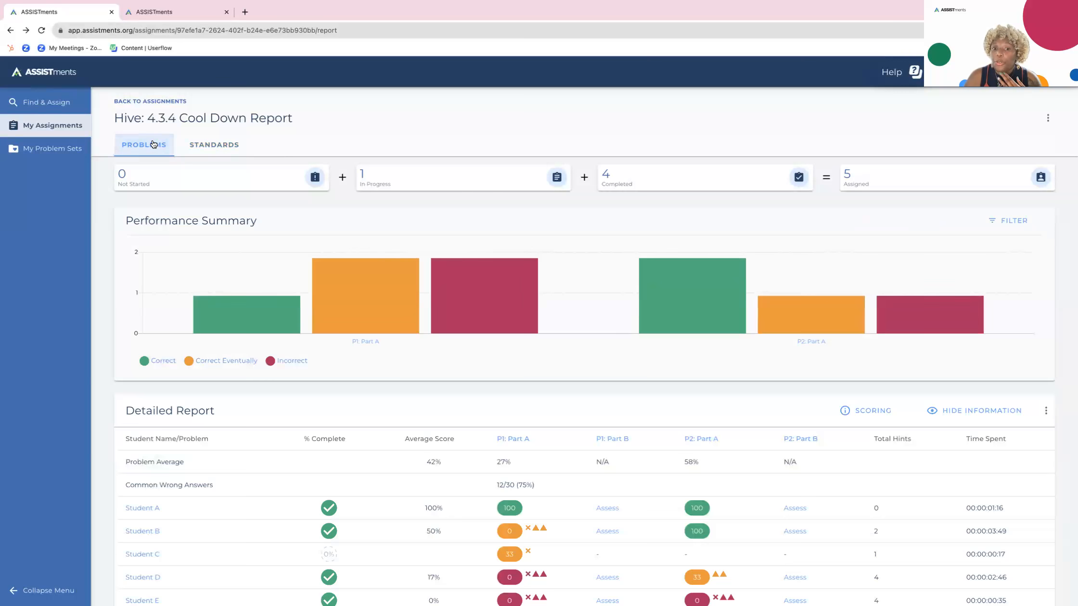
scroll(224, 204, "down", 1)
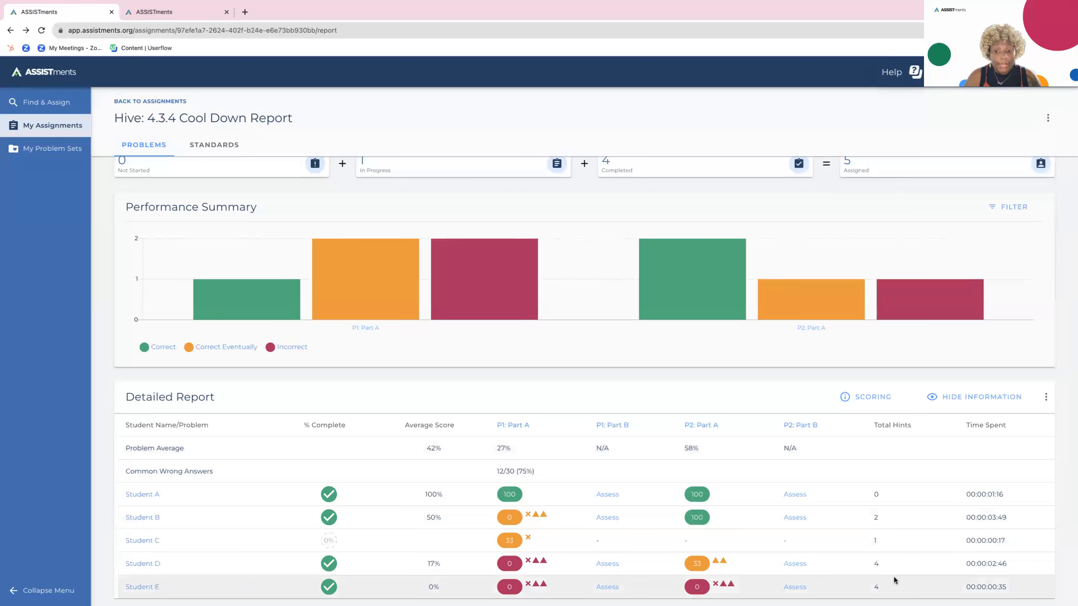
- Examine the open responses on the P1: Part B scoring page and return to the detailed report
left_click(607, 494)
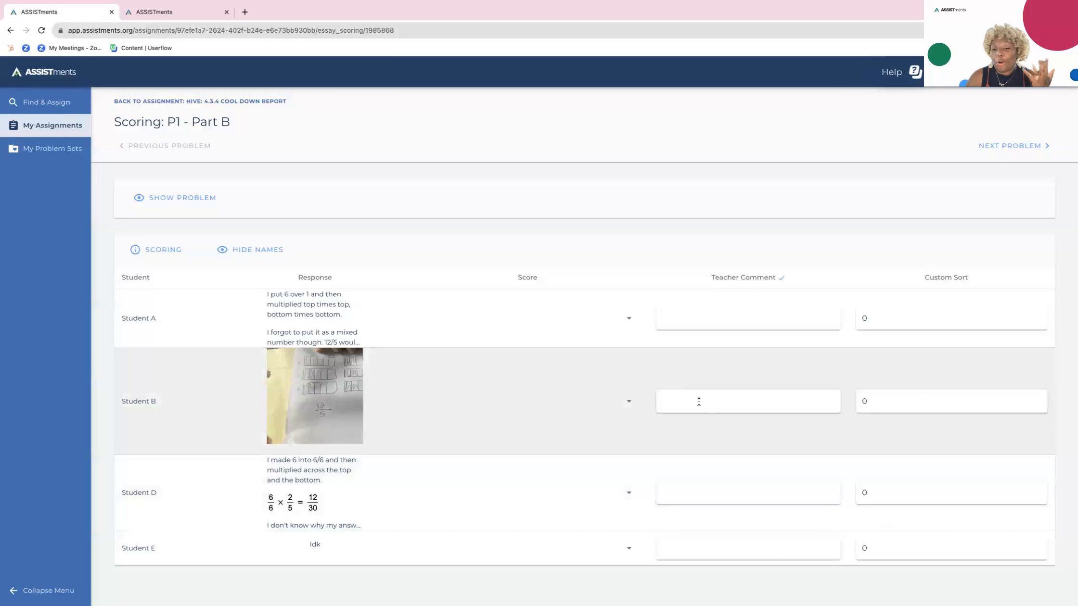
left_click(9, 30)
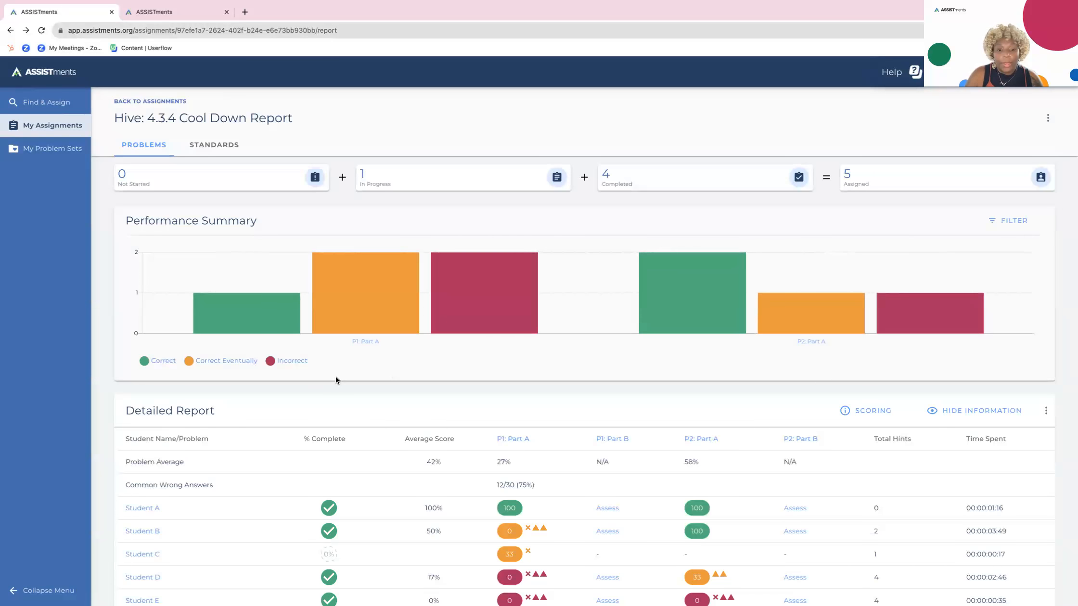
scroll(335, 380, "down", 1)
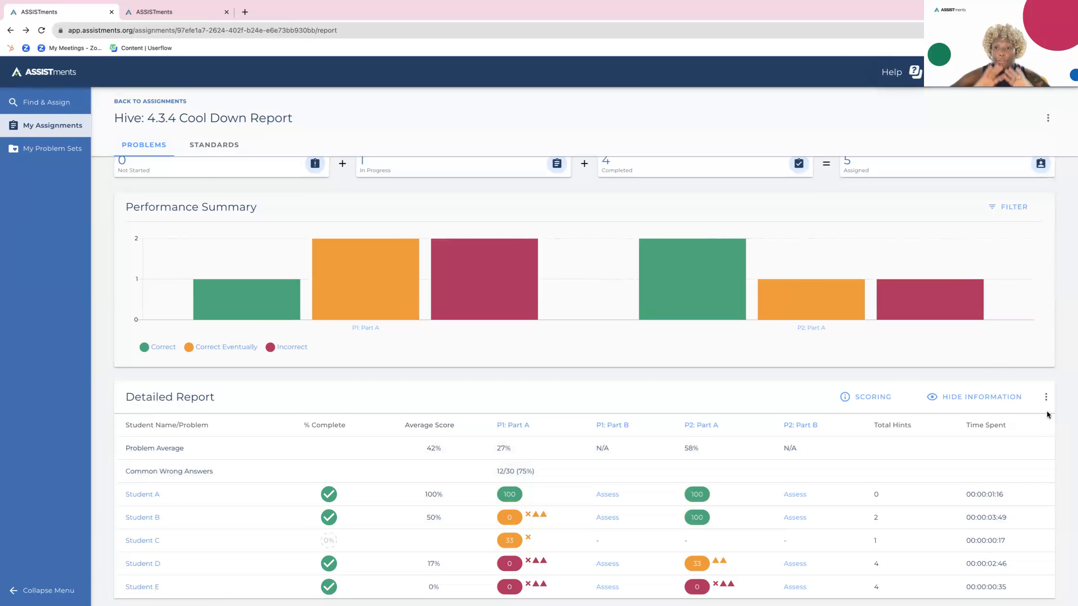
- Hide the student names in the detailed report and make them visible again
left_click(994, 396)
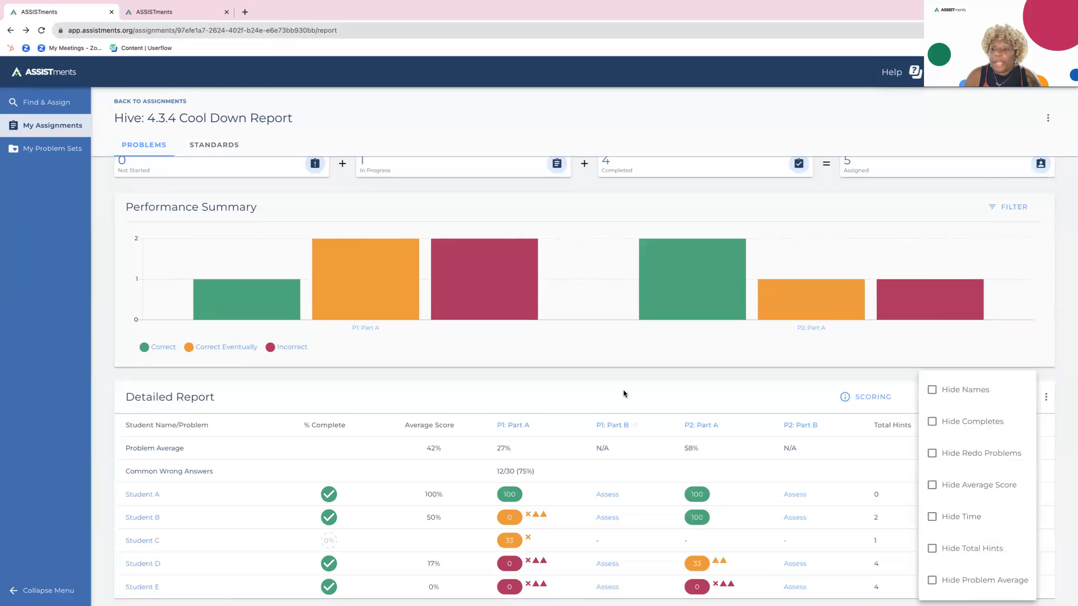
left_click(932, 391)
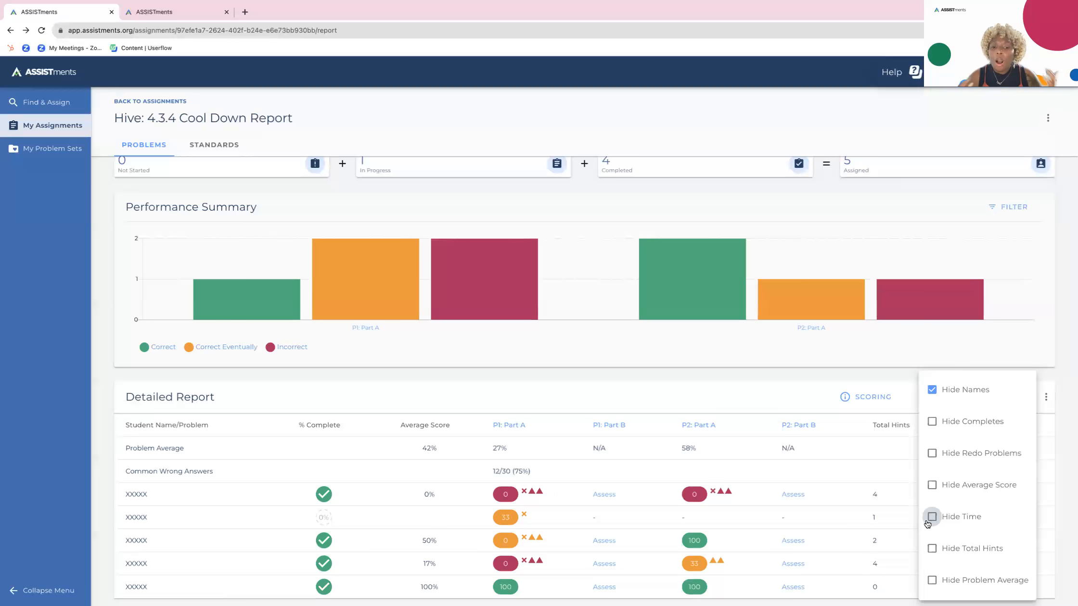
left_click(742, 389)
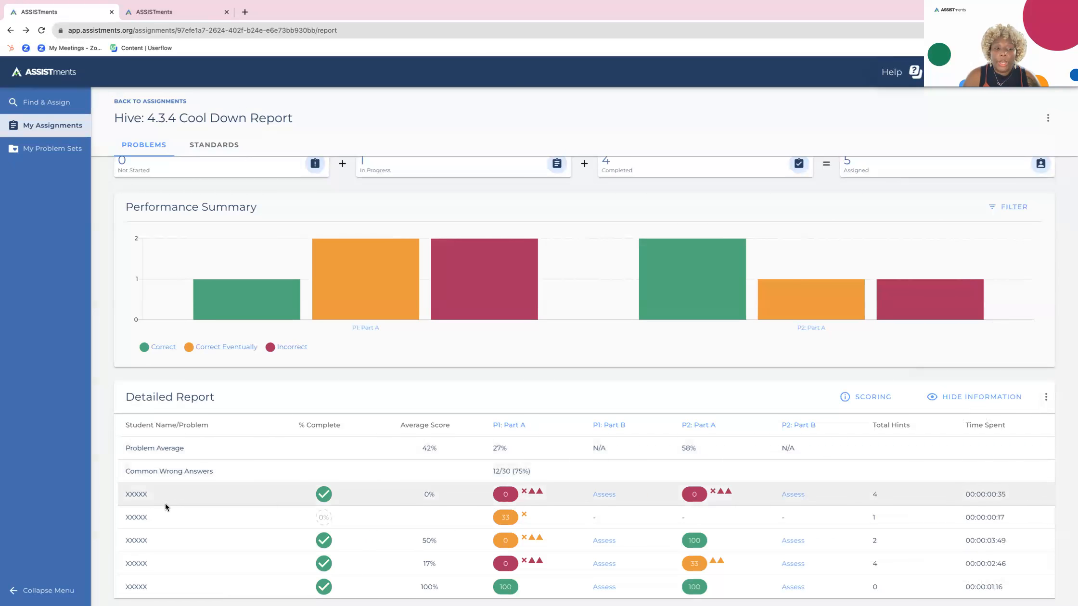
left_click(933, 399)
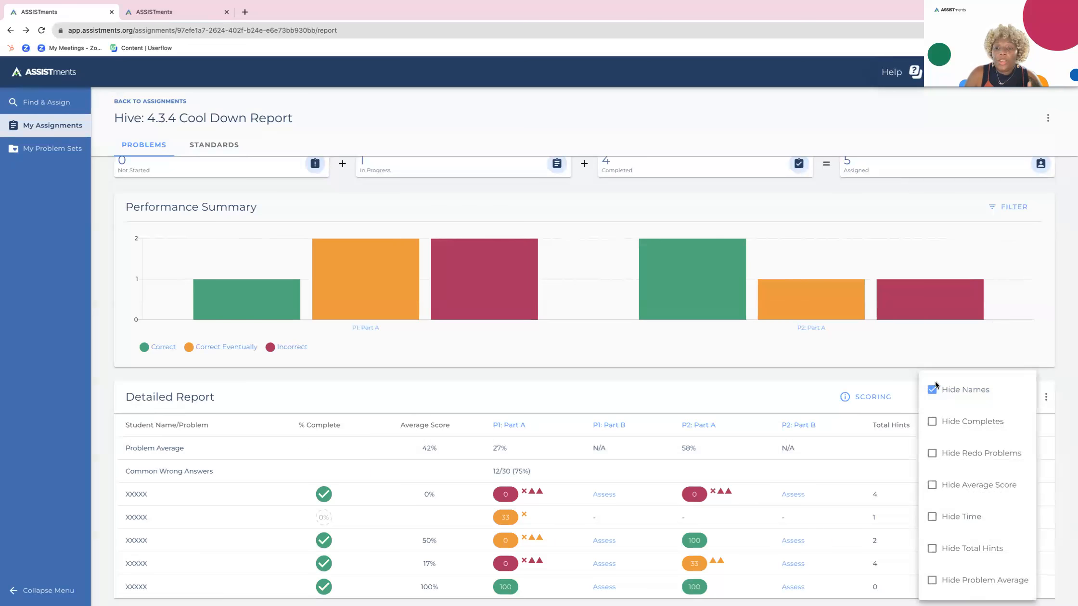
left_click(932, 389)
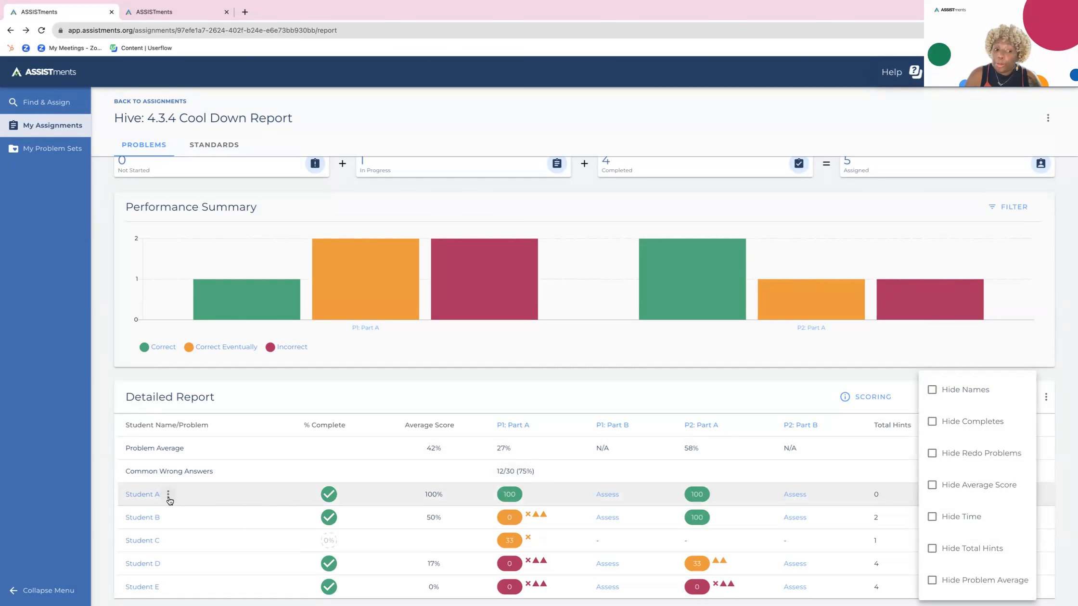
- View the available actions for Student A's entry in the detailed report
left_click(169, 498)
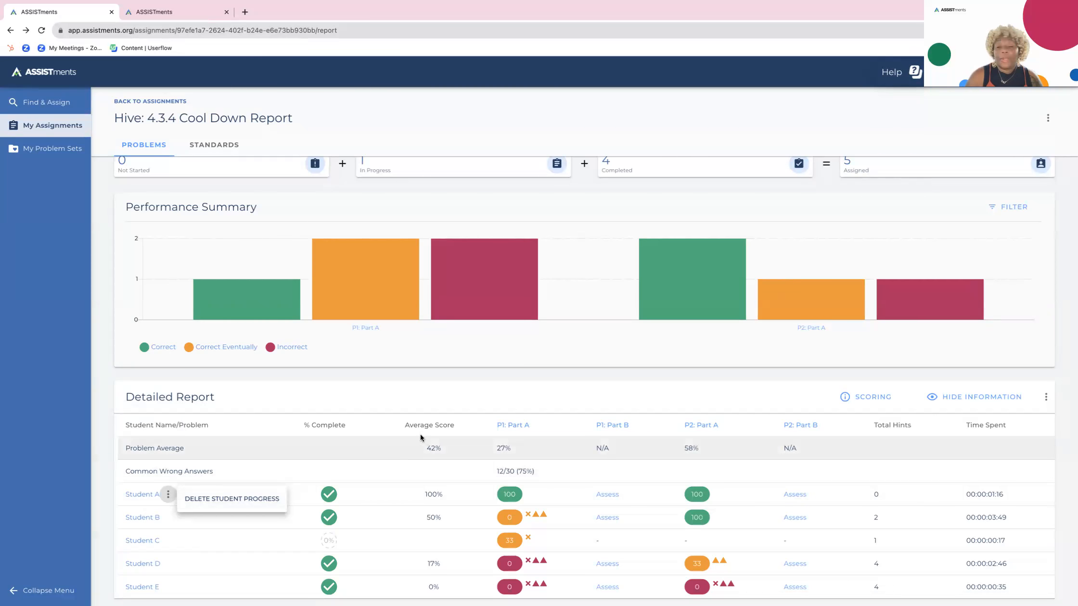
key("ctrl+Right")
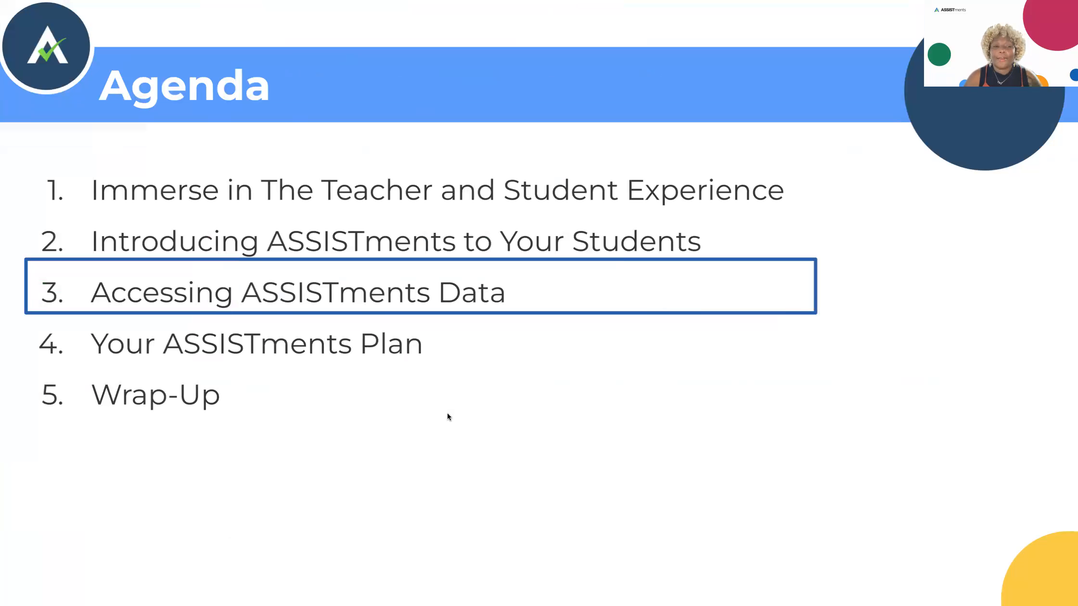
key("Right")
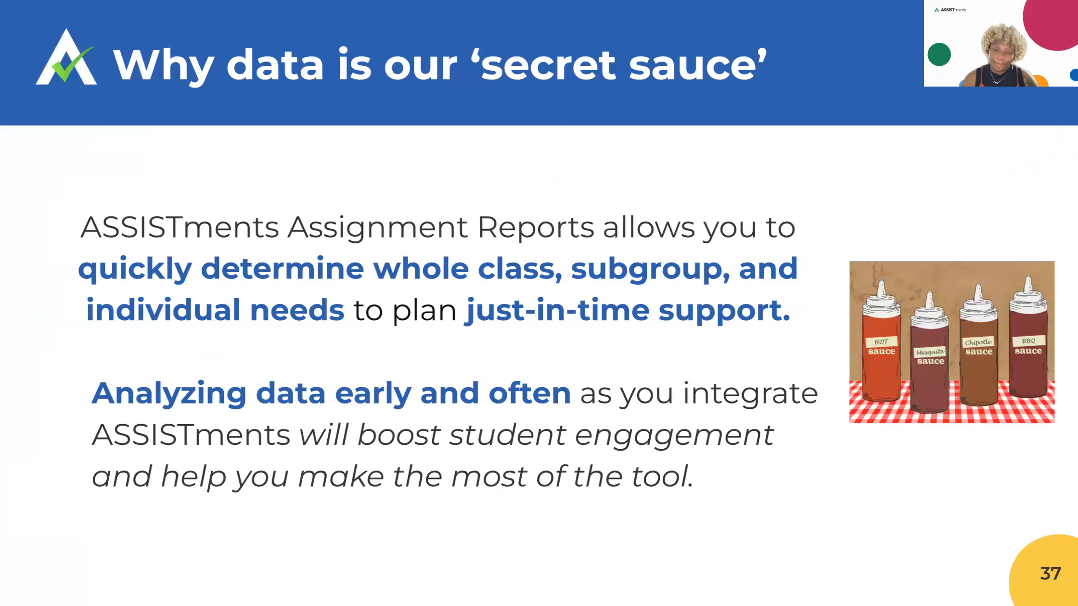